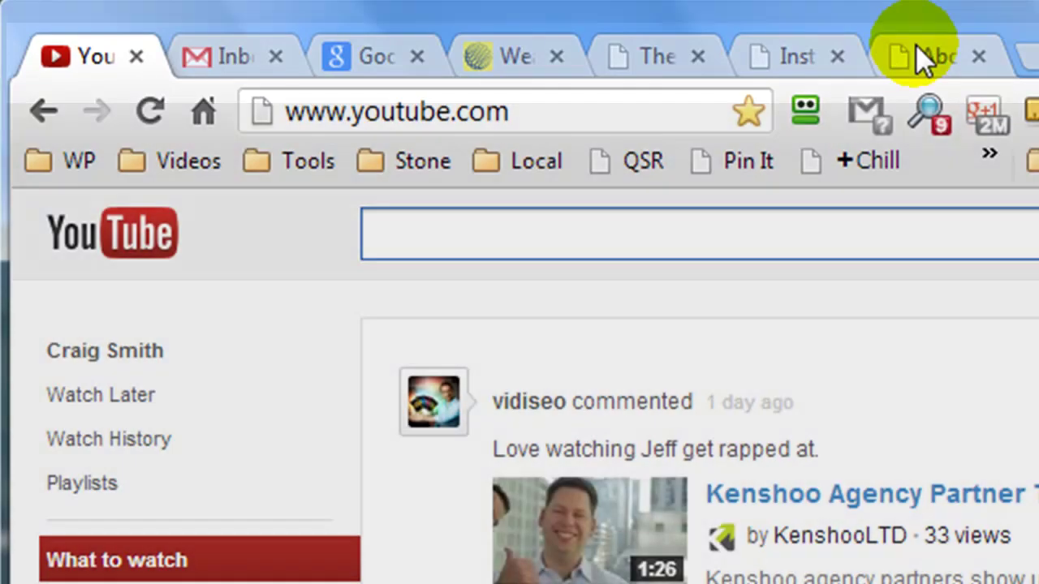
- Show the blog's About Us page in a maximized browser window and open the theme's Fav Icon Options
click(915, 47)
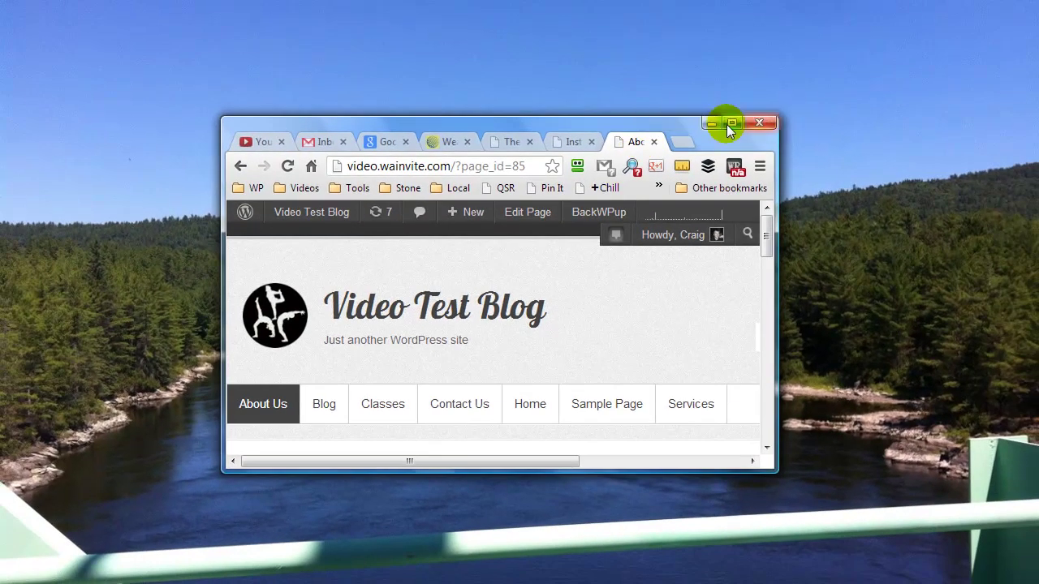
click(729, 124)
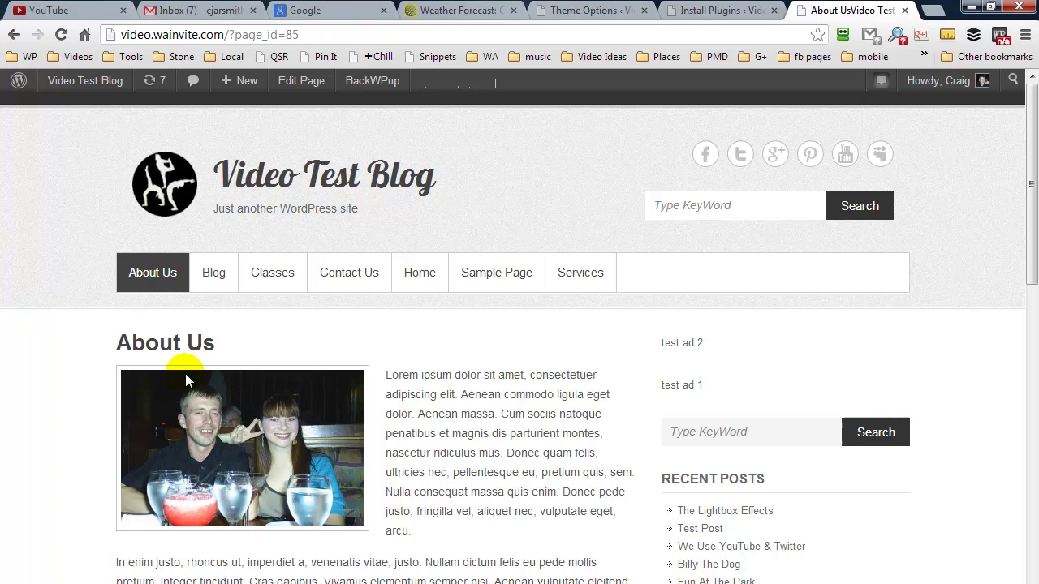
click(583, 10)
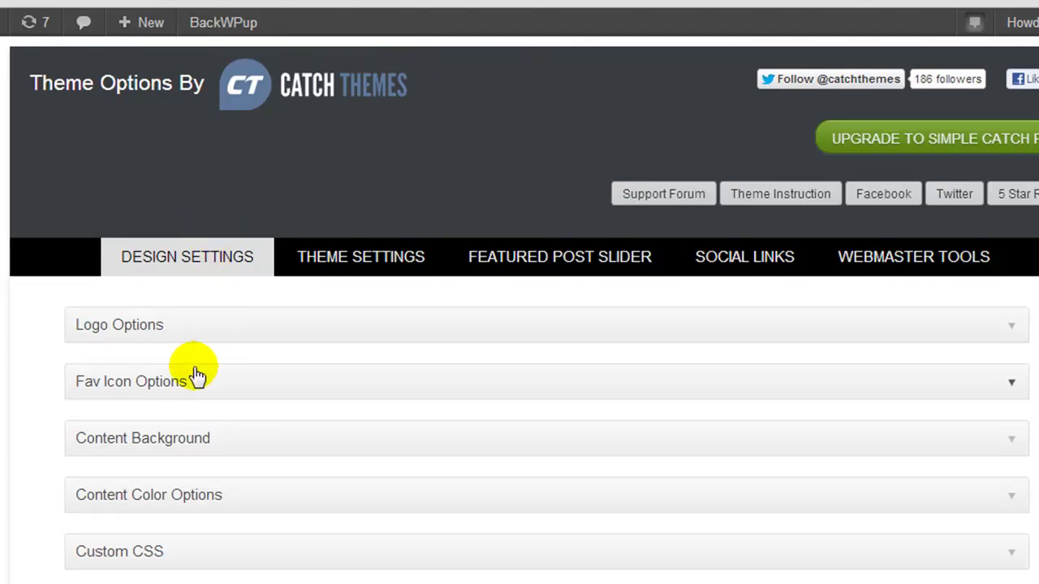
click(231, 384)
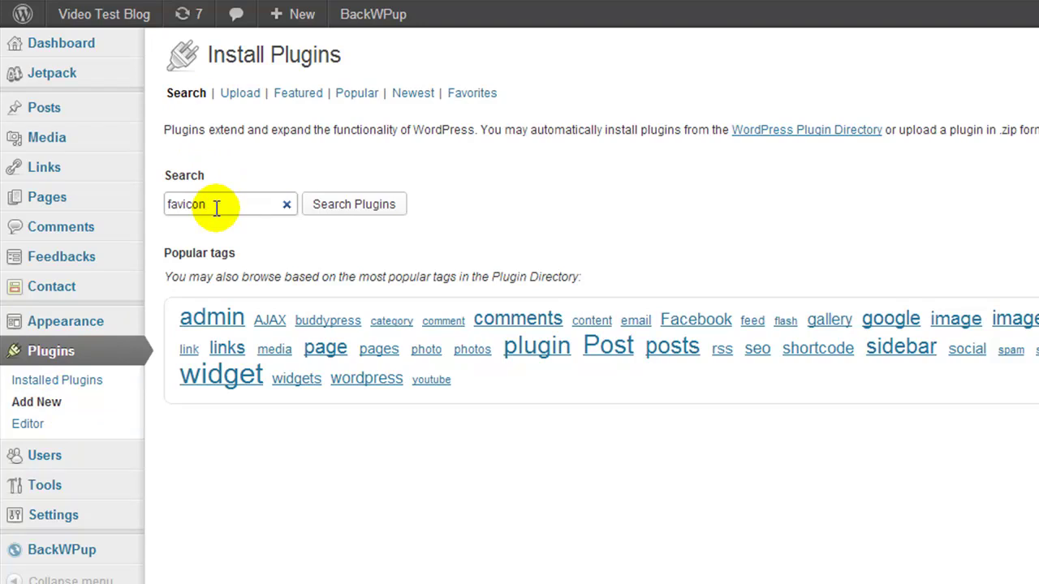
- Search the plugin directory for "favicon", and install and activate the Favicon Rotator plugin
click(338, 206)
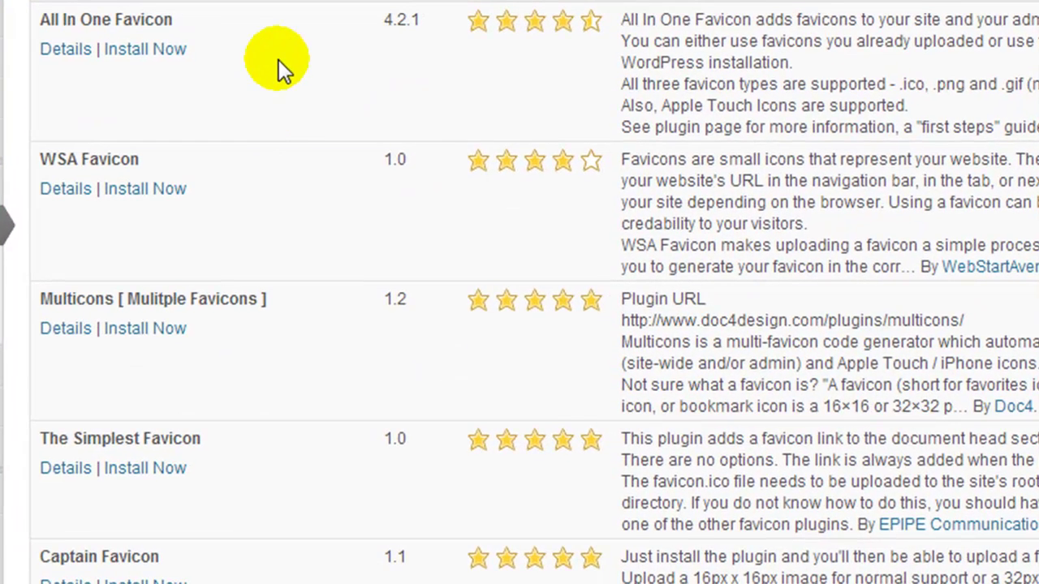
scroll(309, 117, down, 5)
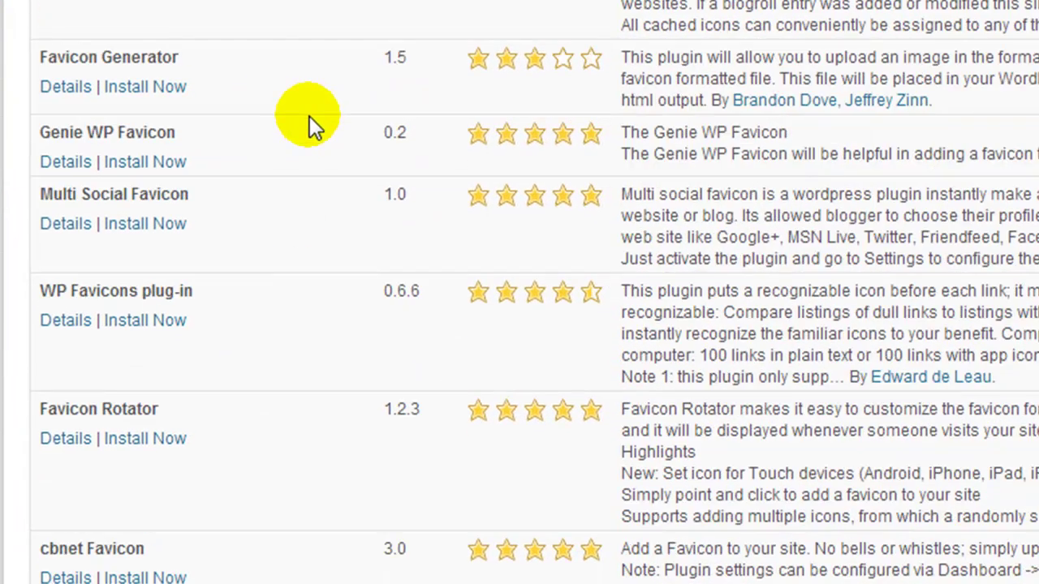
scroll(309, 116, down, 1)
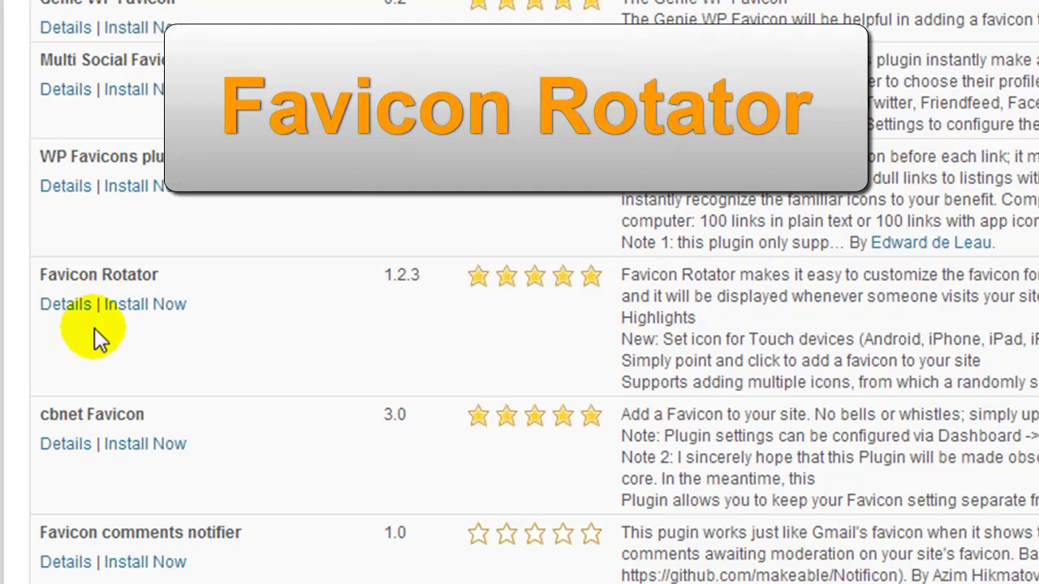
click(136, 306)
click(828, 179)
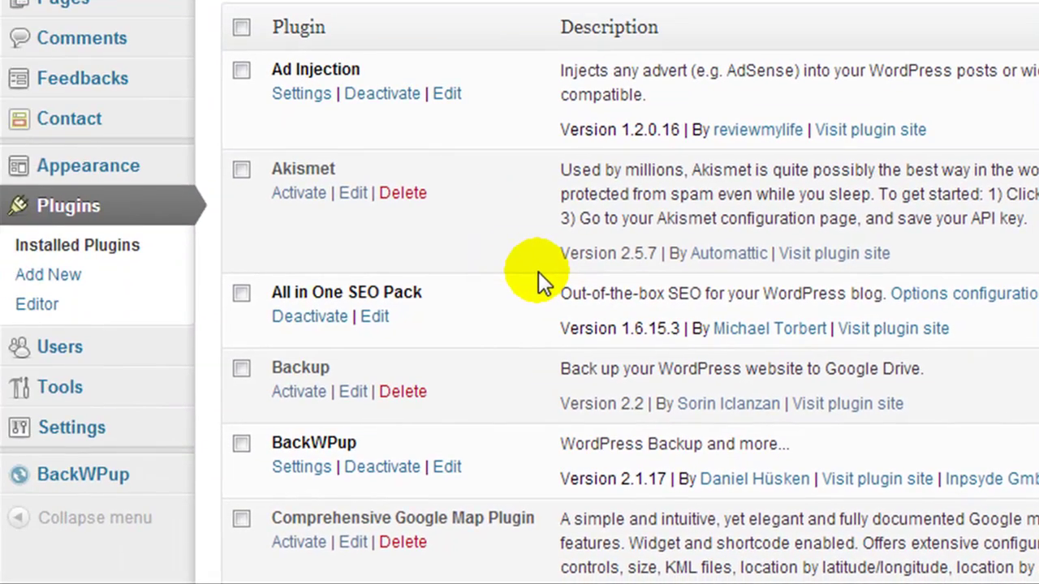
- In the Favicon settings, add the Untitled-4 image from the media library as the browser icon and save the changes
mouse_move(157, 172)
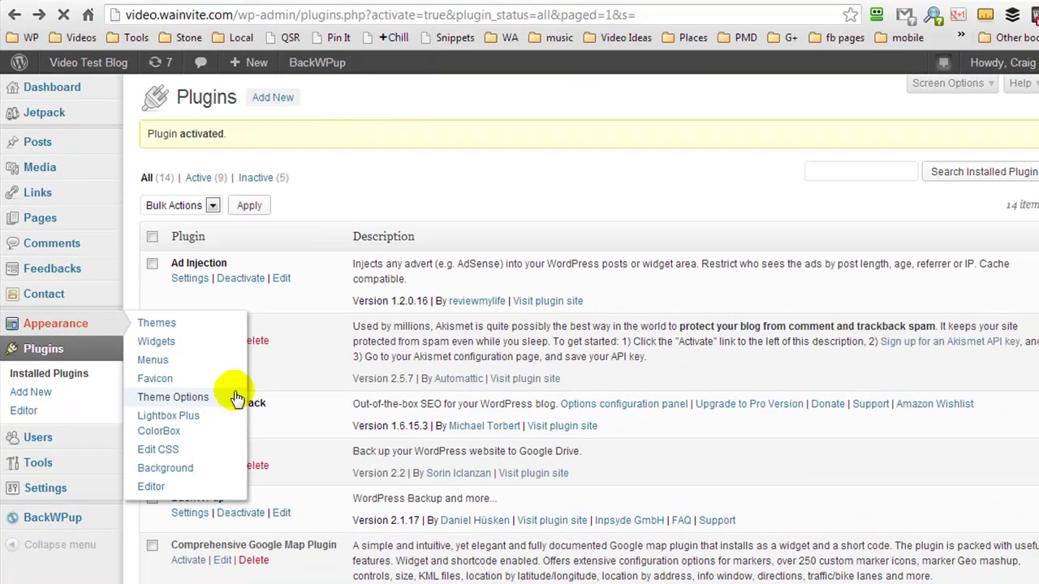
click(232, 378)
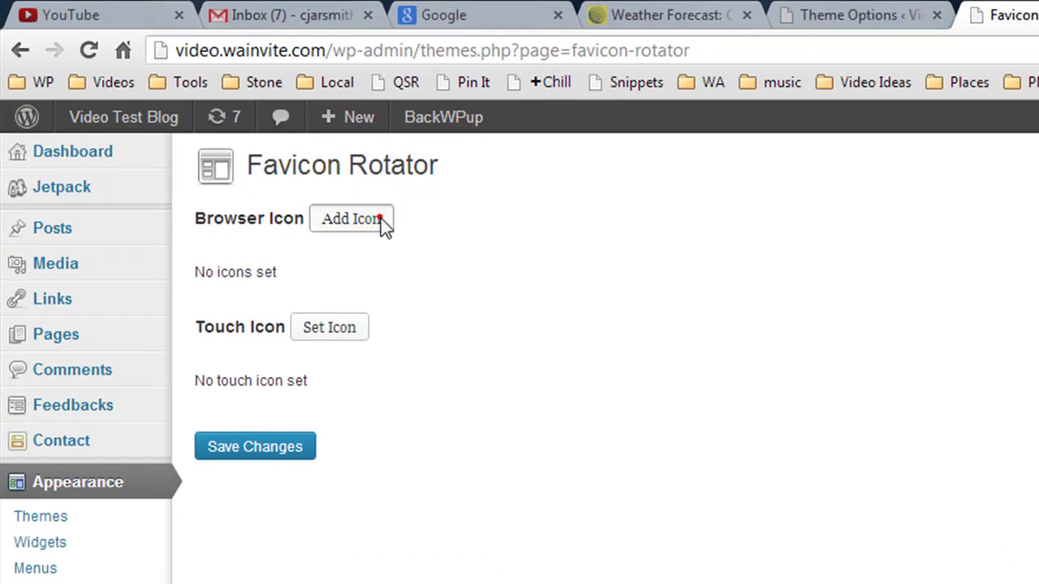
click(380, 219)
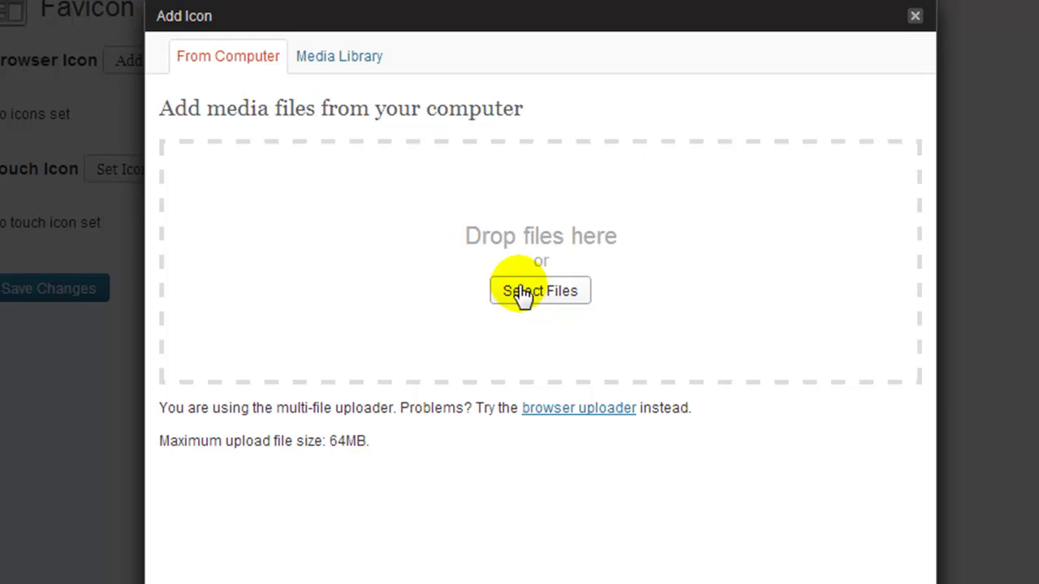
click(355, 63)
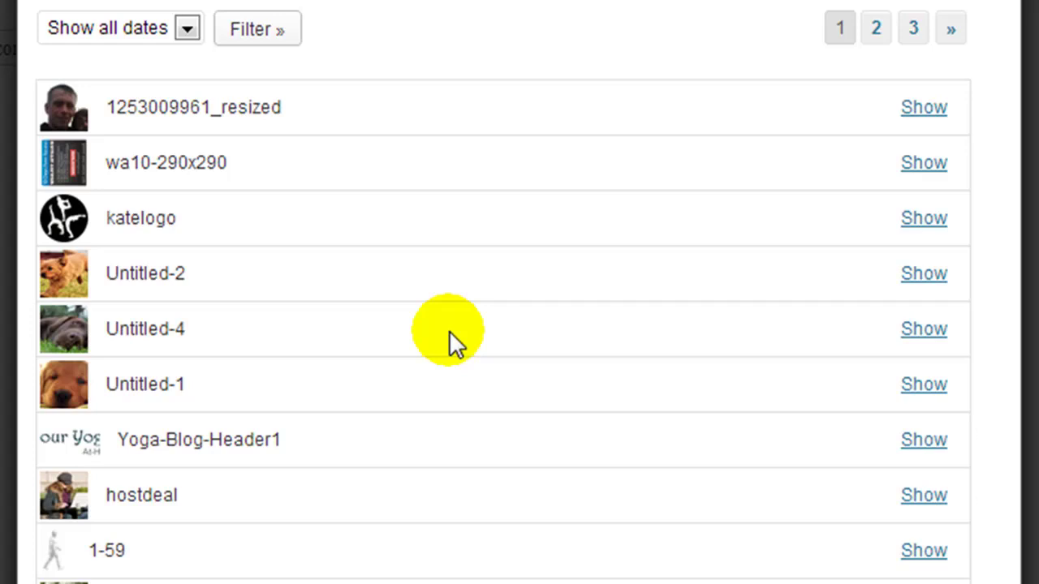
click(904, 327)
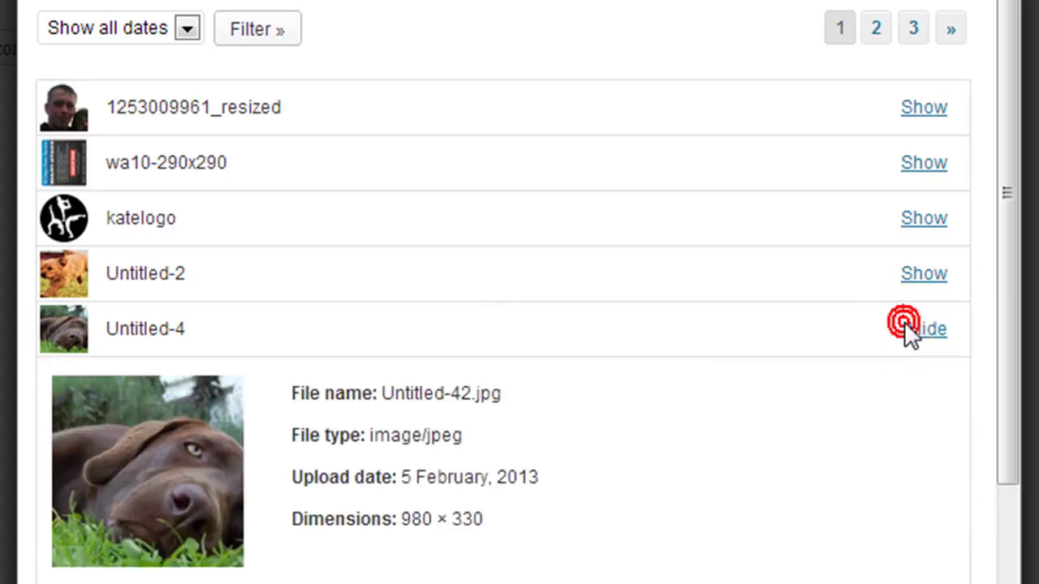
scroll(795, 345, down, 3)
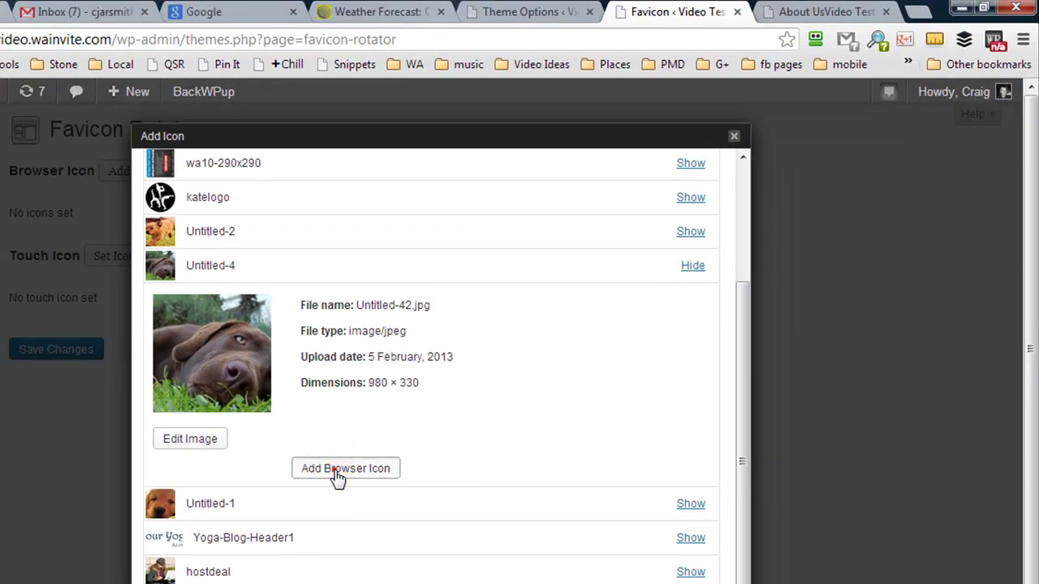
click(338, 476)
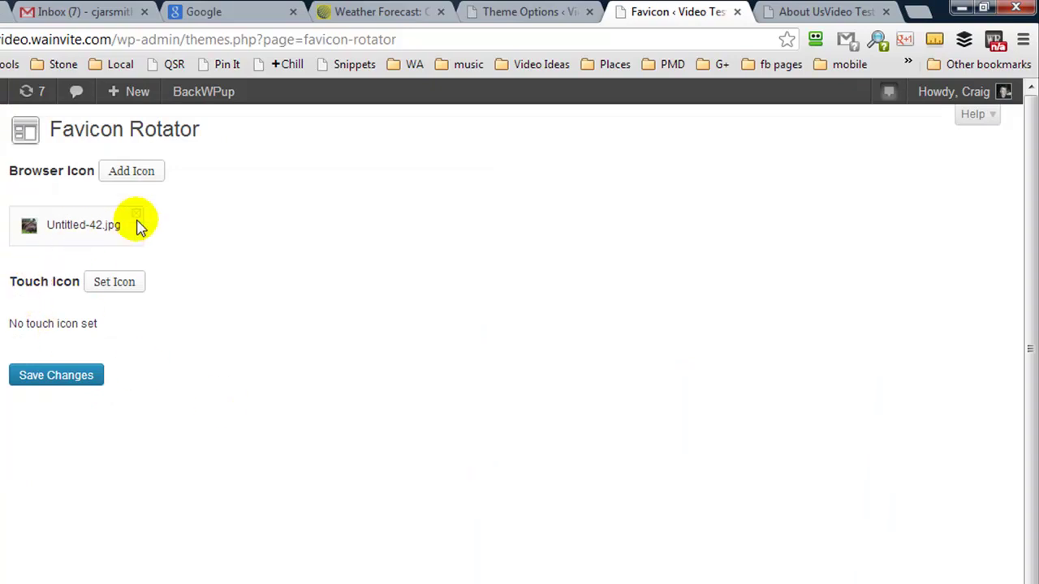
click(81, 382)
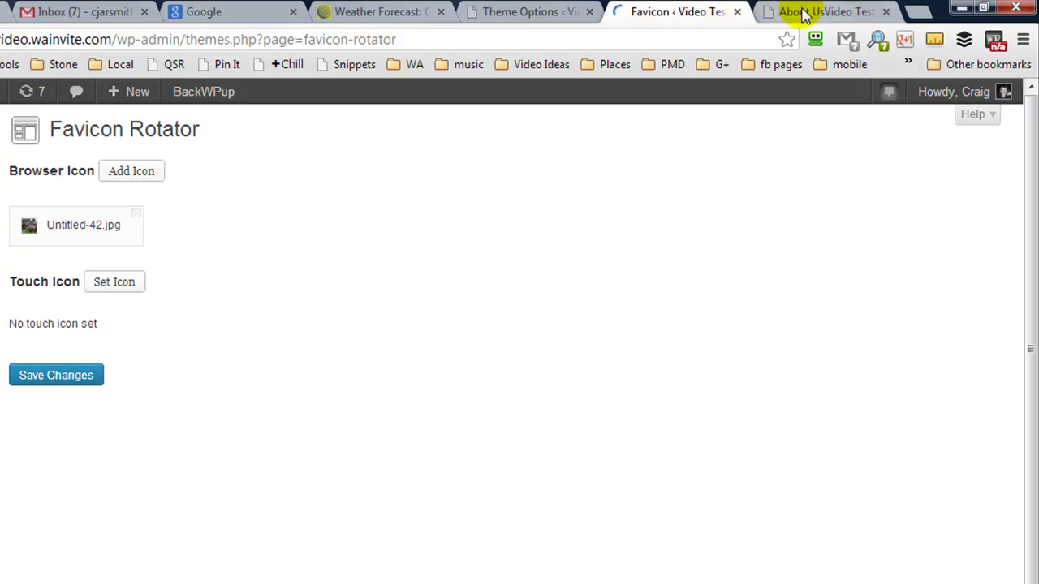
- Reload the blog's About Us page to check its favicon
click(803, 13)
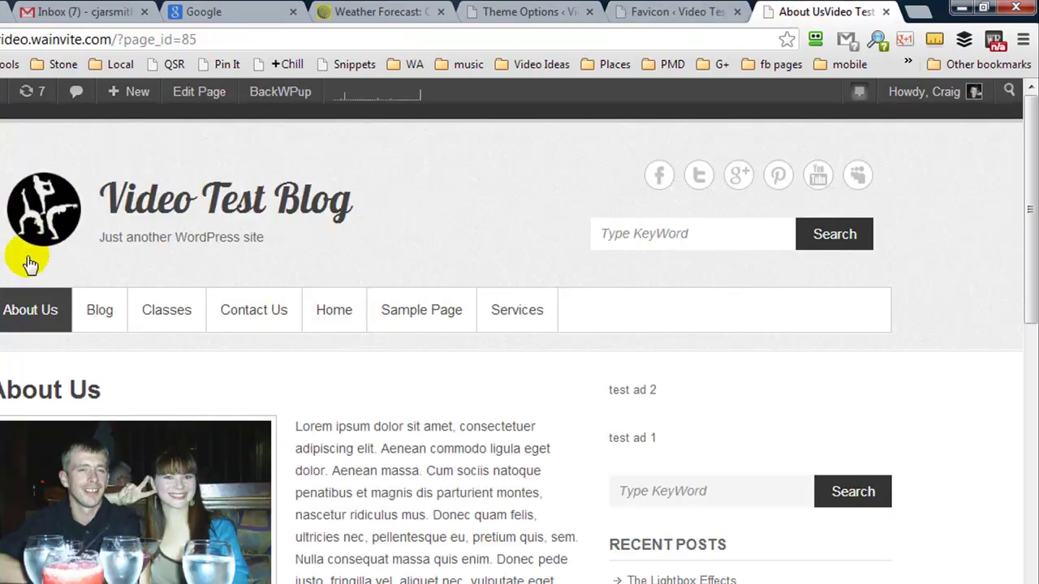
click(22, 311)
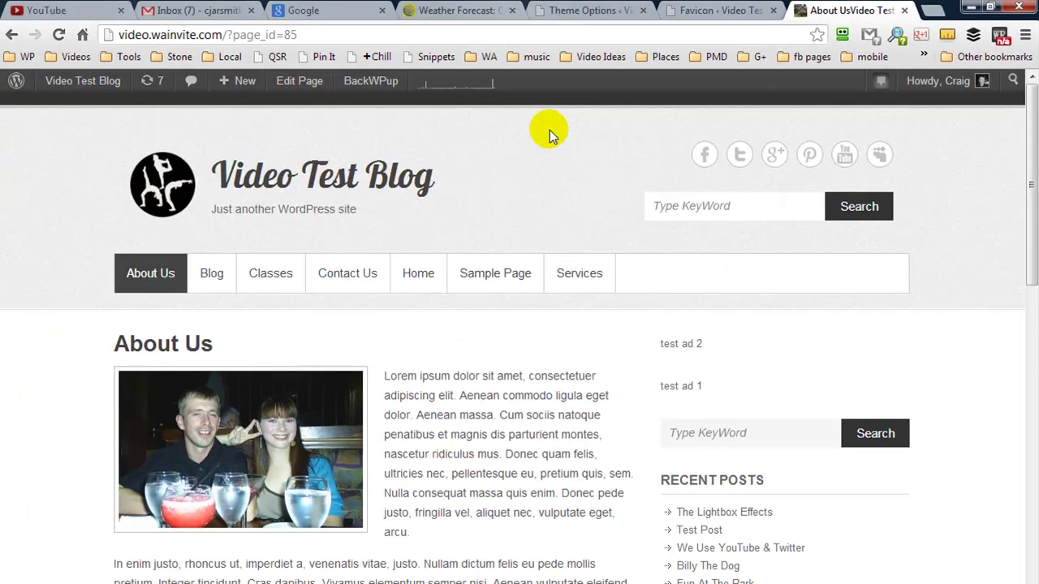
- Remove the existing browser icon in Favicon Rotator and open the media library's Untitled-2 image for editing
click(700, 12)
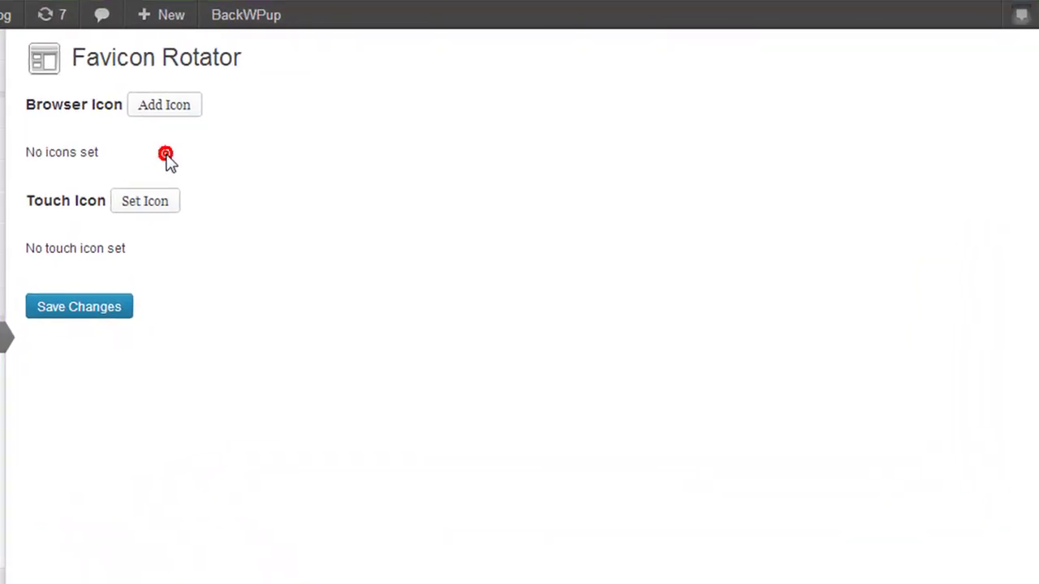
click(158, 110)
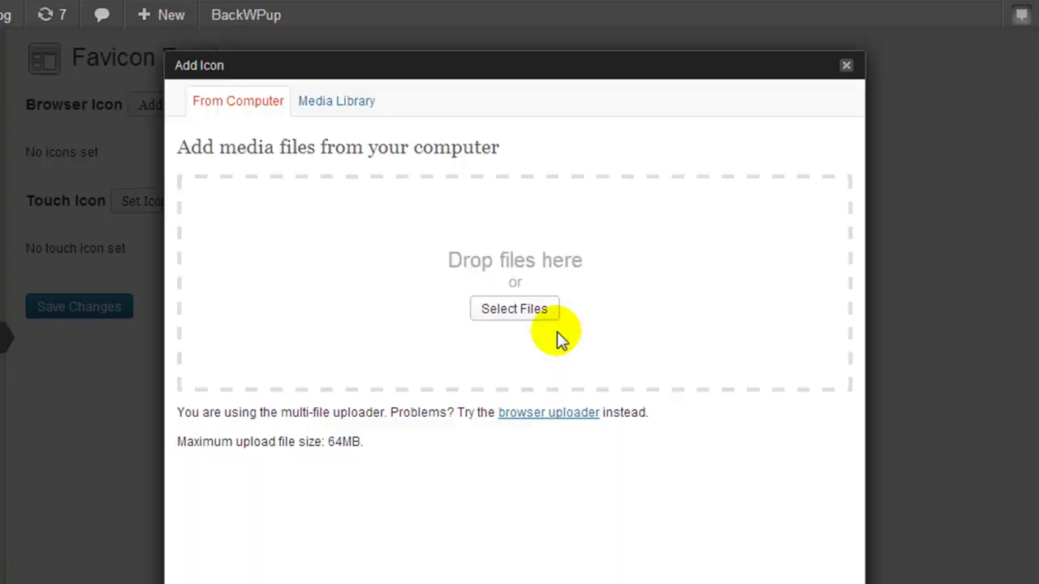
click(353, 101)
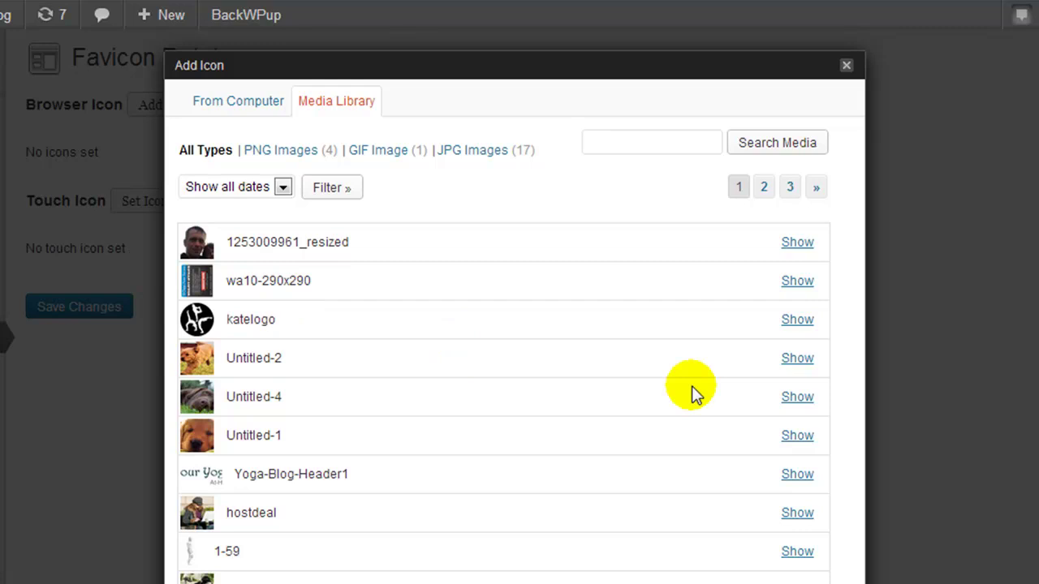
click(792, 358)
scroll(572, 394, down, 2)
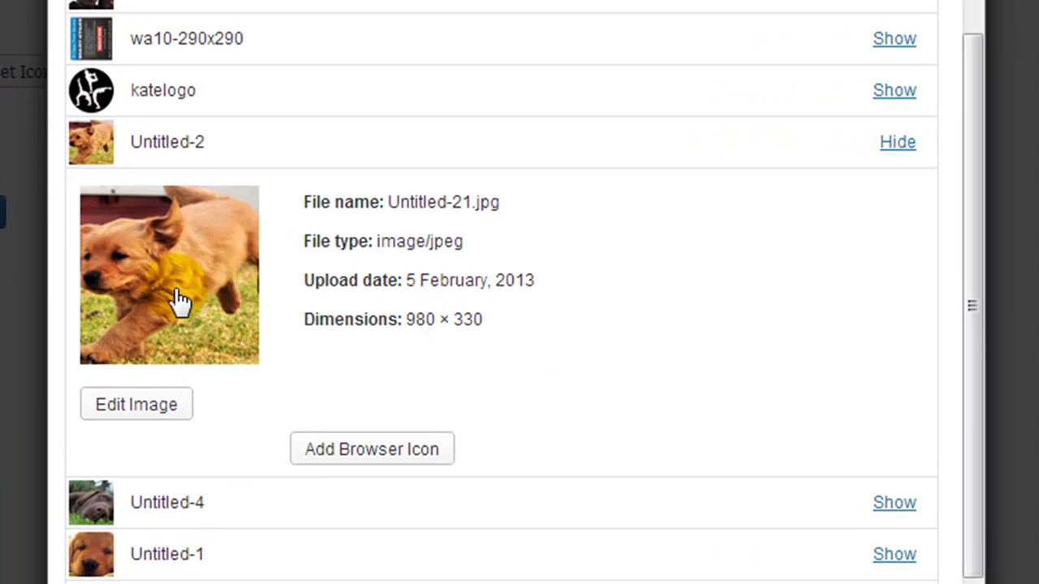
click(121, 406)
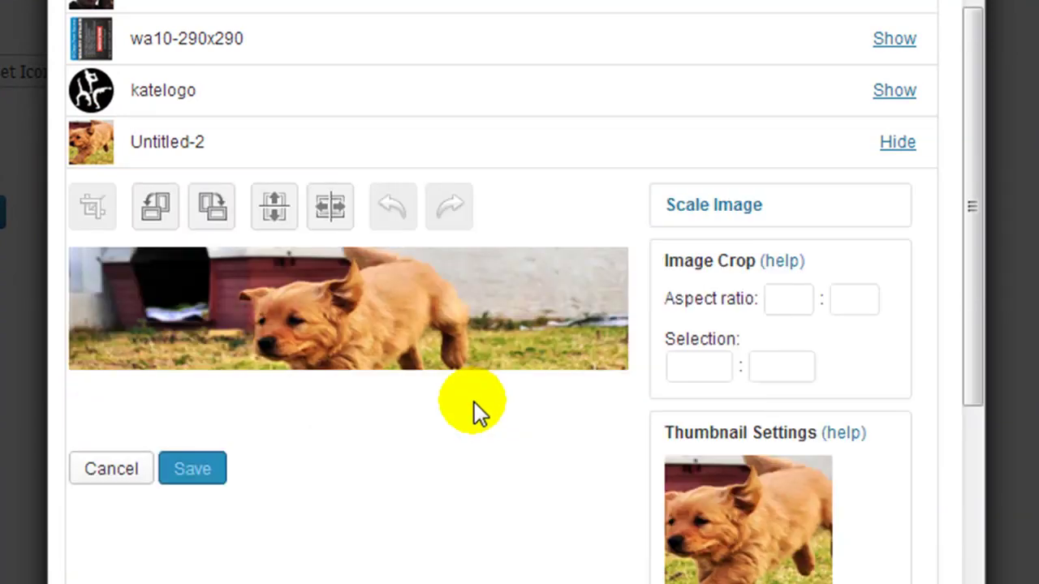
scroll(438, 388, down, 3)
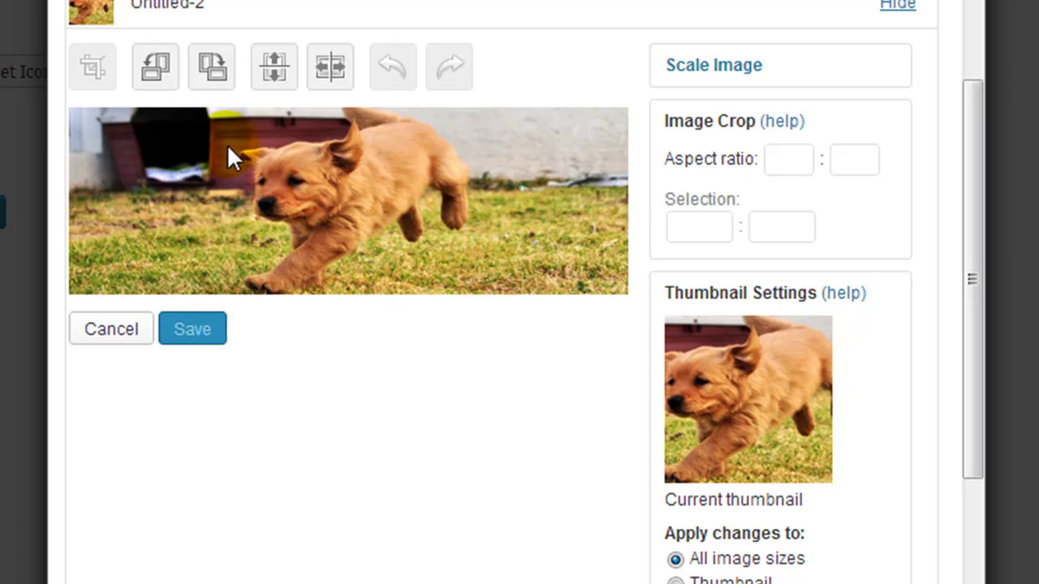
- Draw a crop selection of about 265 × 218 around the puppy's head and set the crop aspect ratio to 1:1
drag(226, 136, 375, 259)
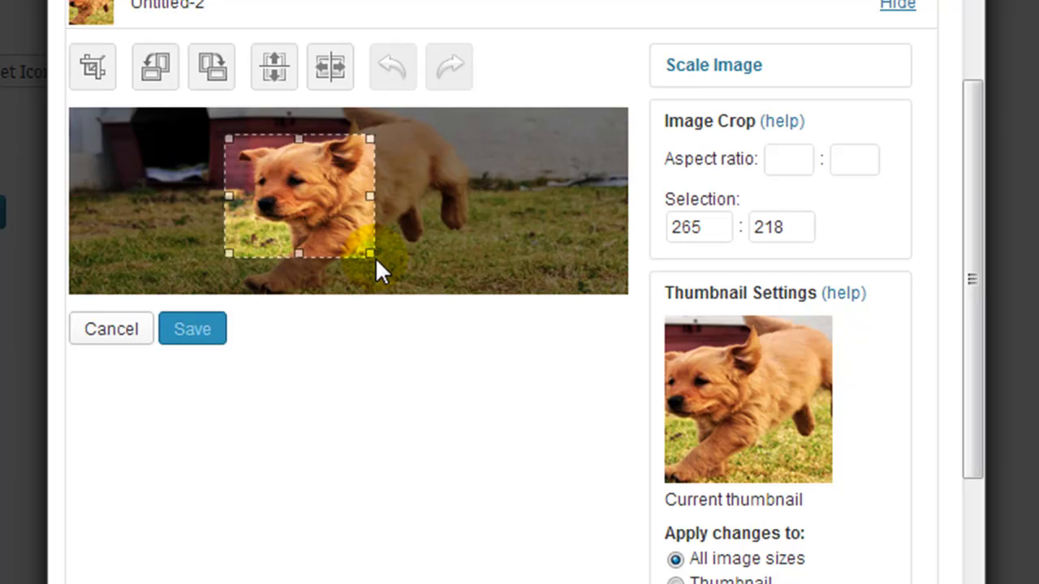
click(800, 167)
click(788, 164)
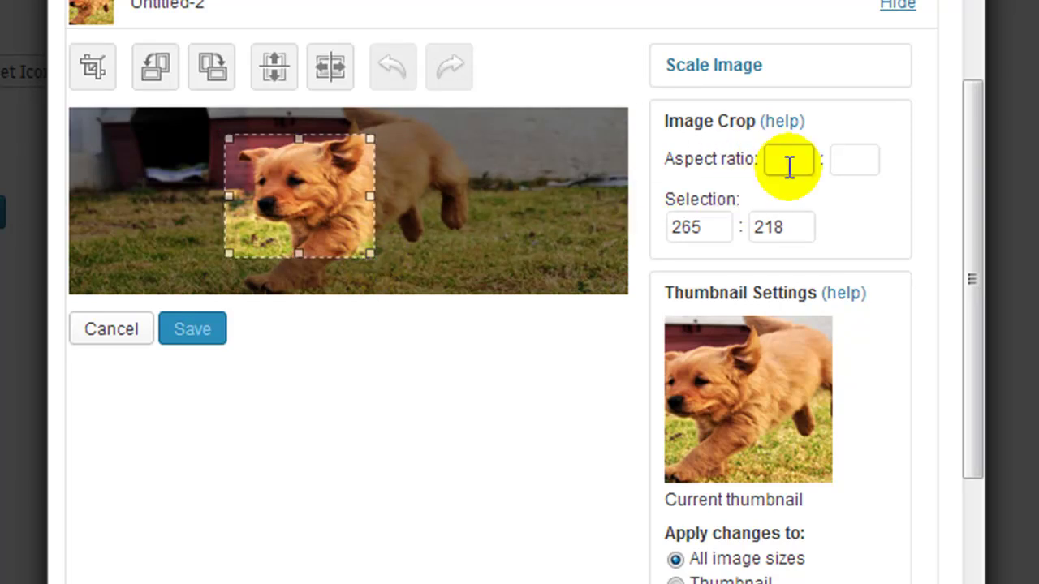
text(1)
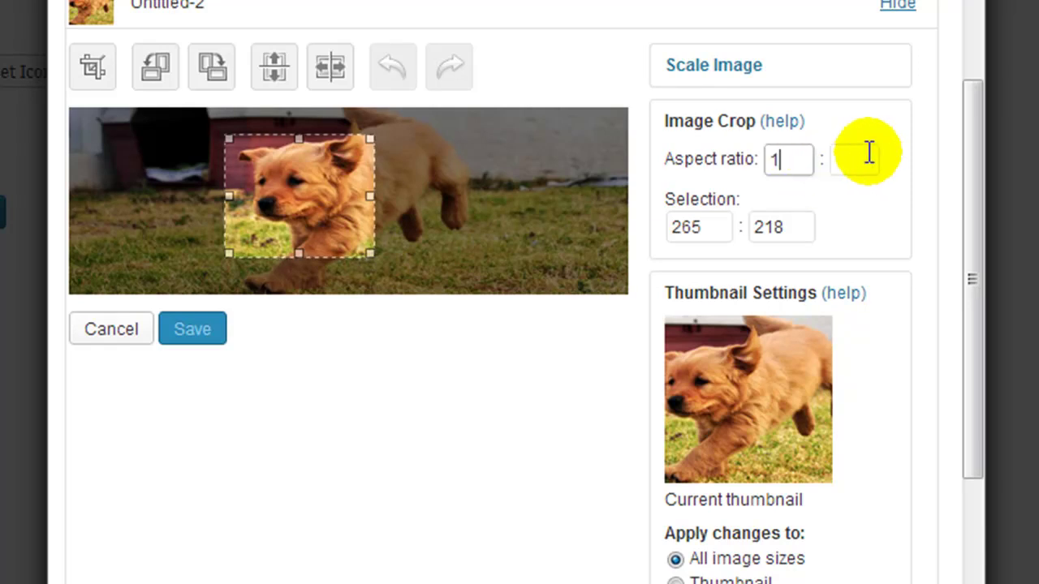
click(862, 158)
text(1)
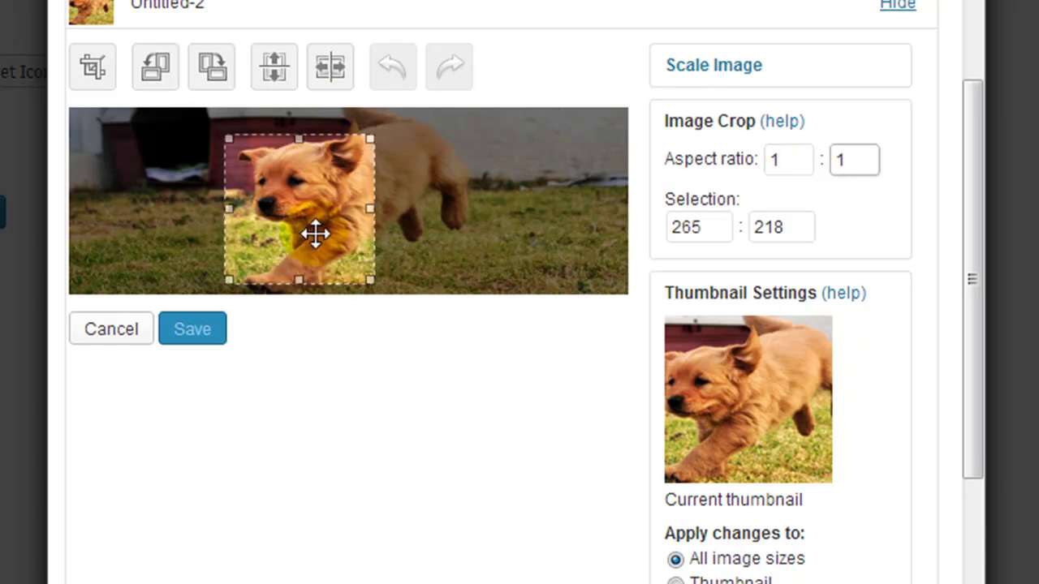
- Shrink the crop selection to about 200 × 216 and reposition it over the puppy's head
click(363, 302)
drag(330, 251, 325, 225)
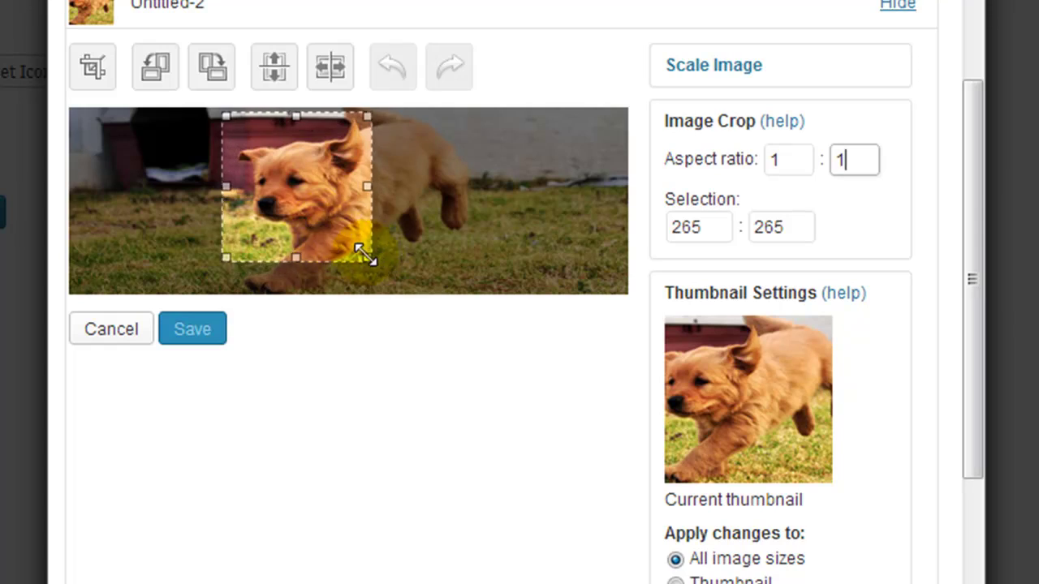
drag(365, 254, 341, 248)
drag(273, 167, 290, 183)
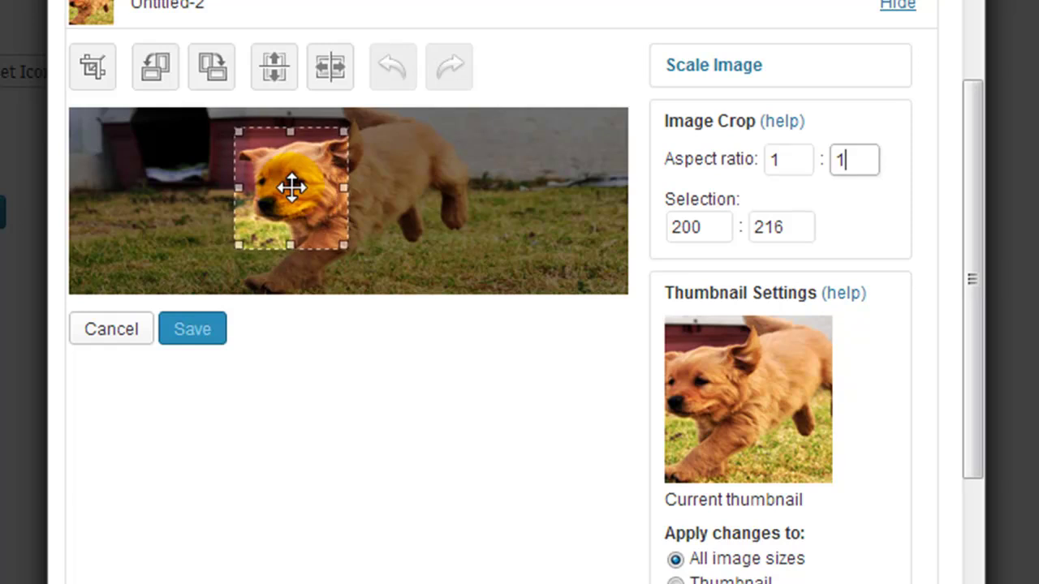
- Reapply the 1:1 aspect ratio to the crop selection and crop the Untitled-2 image to the puppy's head
click(852, 158)
key(BackSpace)
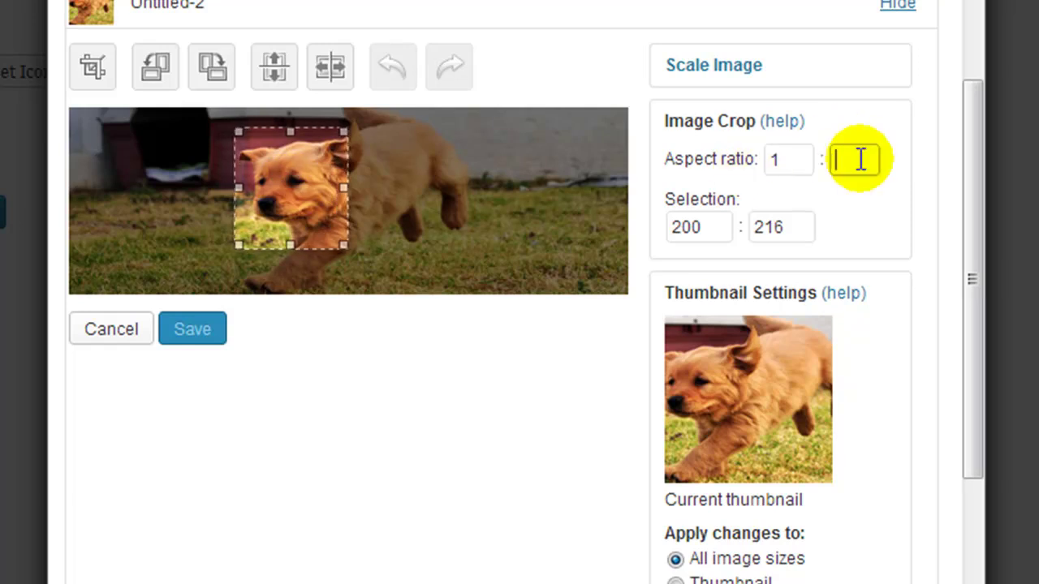
text(1)
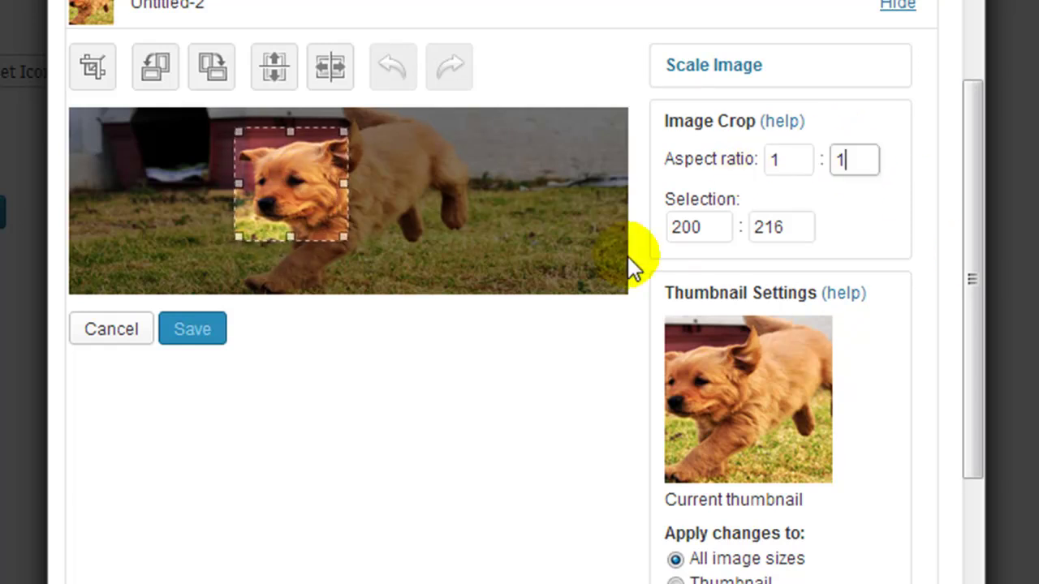
click(202, 347)
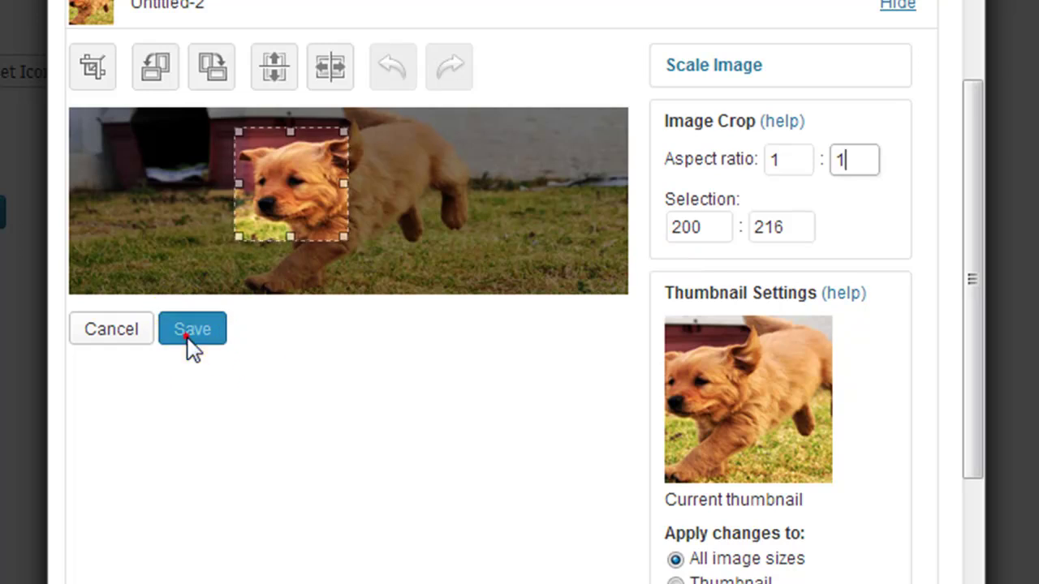
click(191, 345)
click(81, 61)
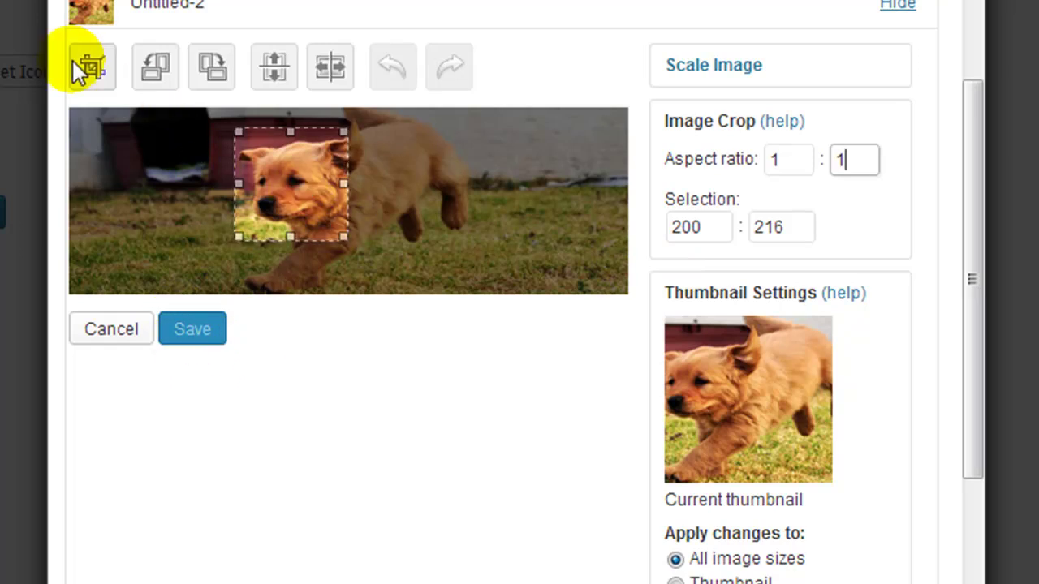
click(83, 64)
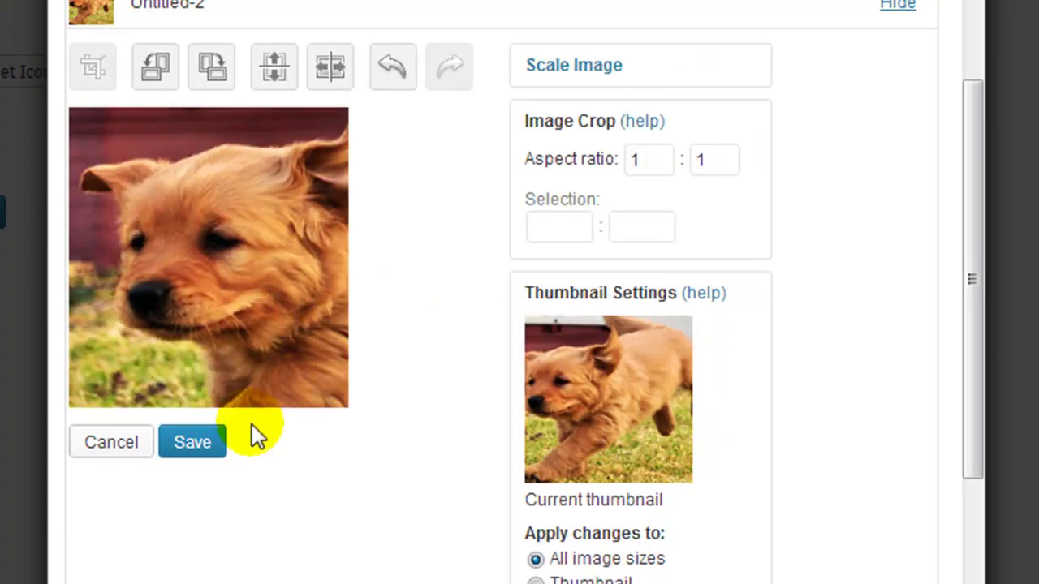
- Save the cropped puppy image as the browser icon, save the Favicon Rotator settings and view the icon on the About Us page
click(207, 446)
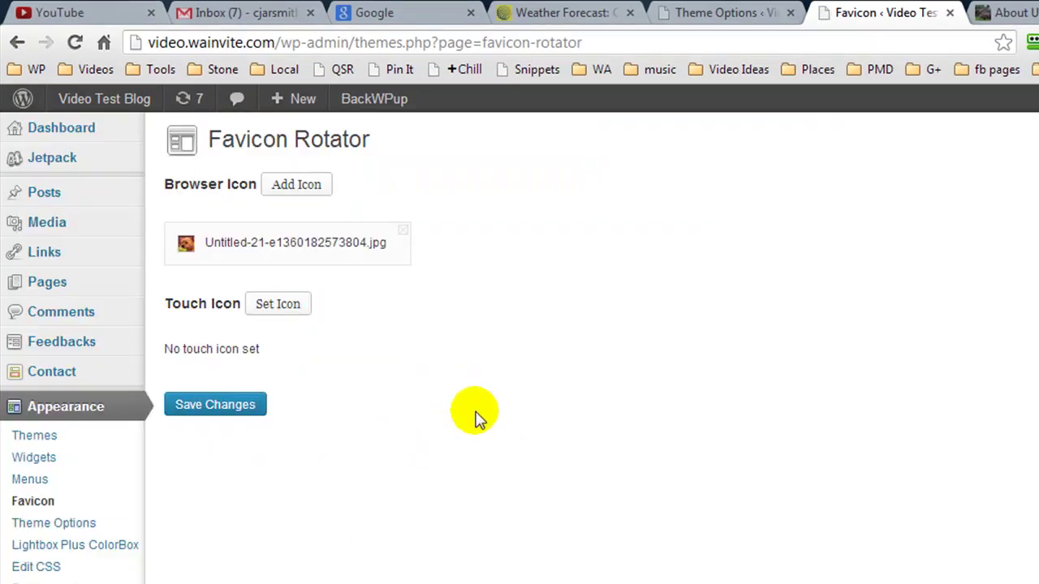
click(1013, 12)
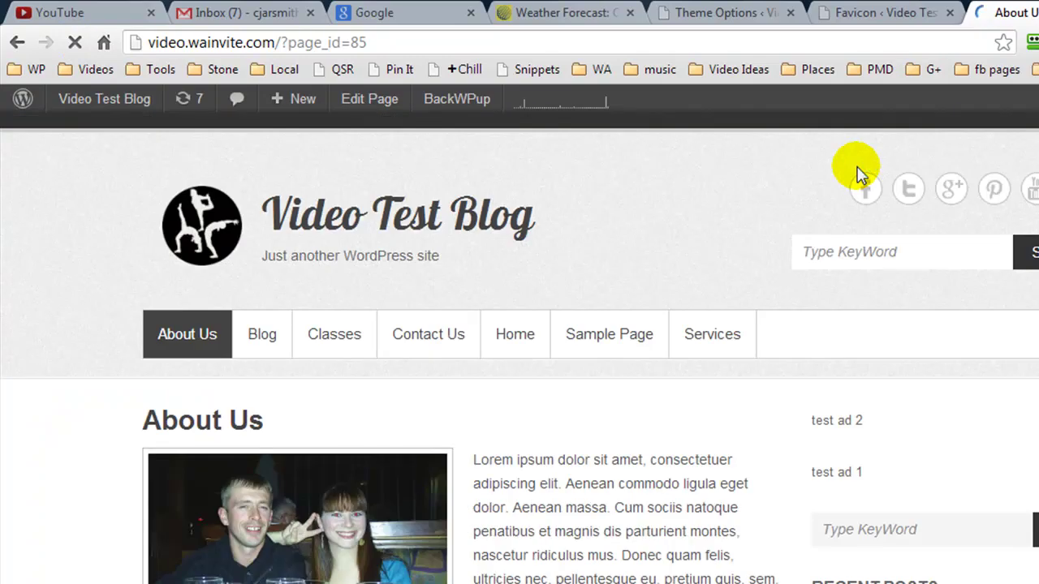
click(851, 12)
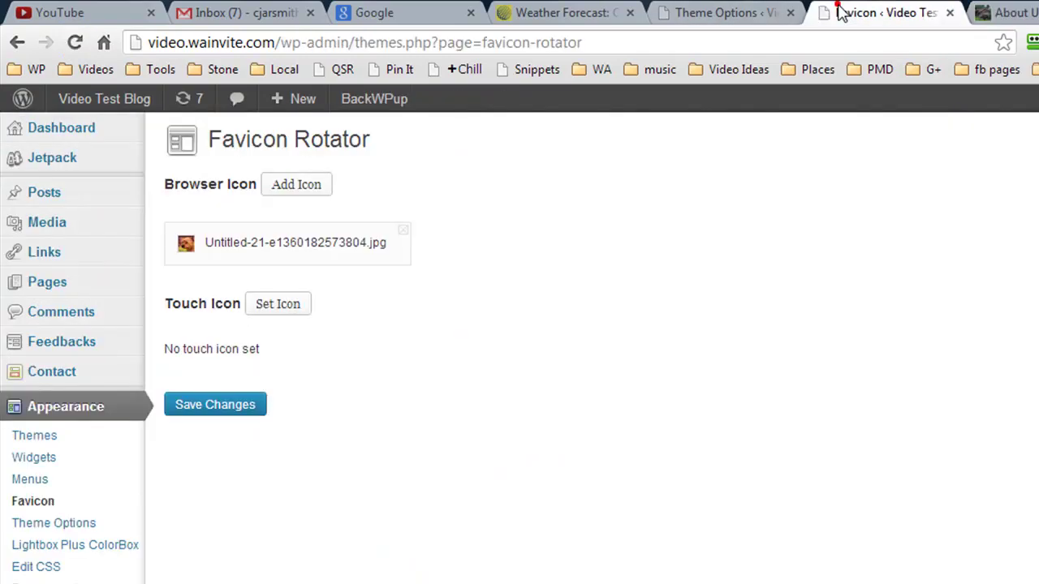
click(218, 406)
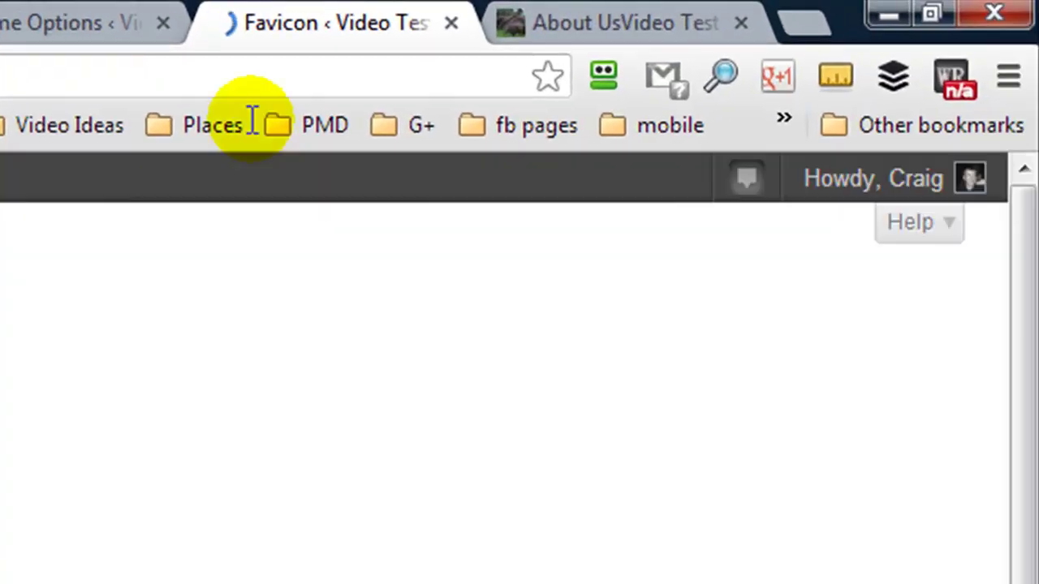
click(595, 25)
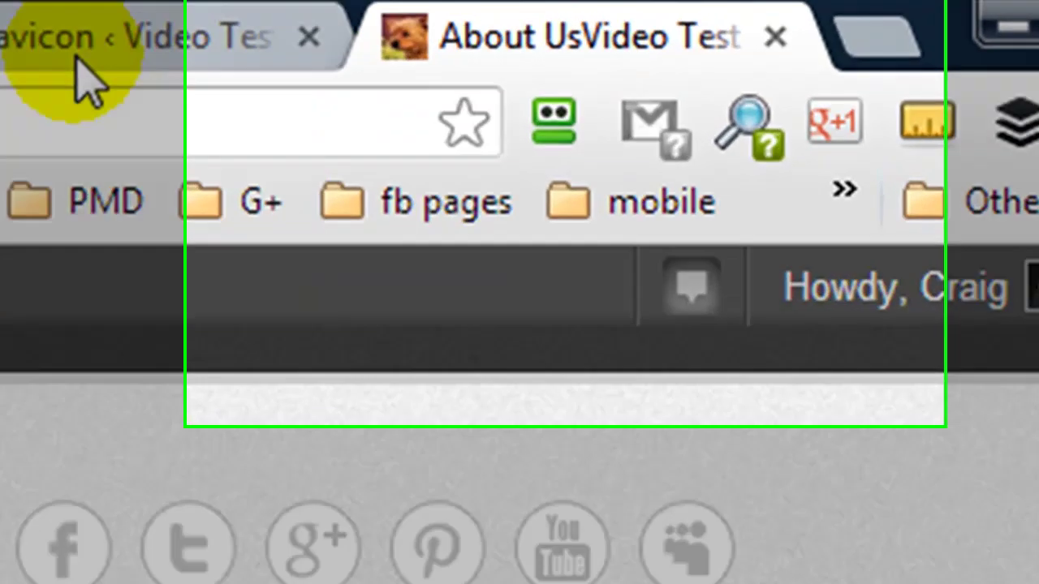
click(77, 57)
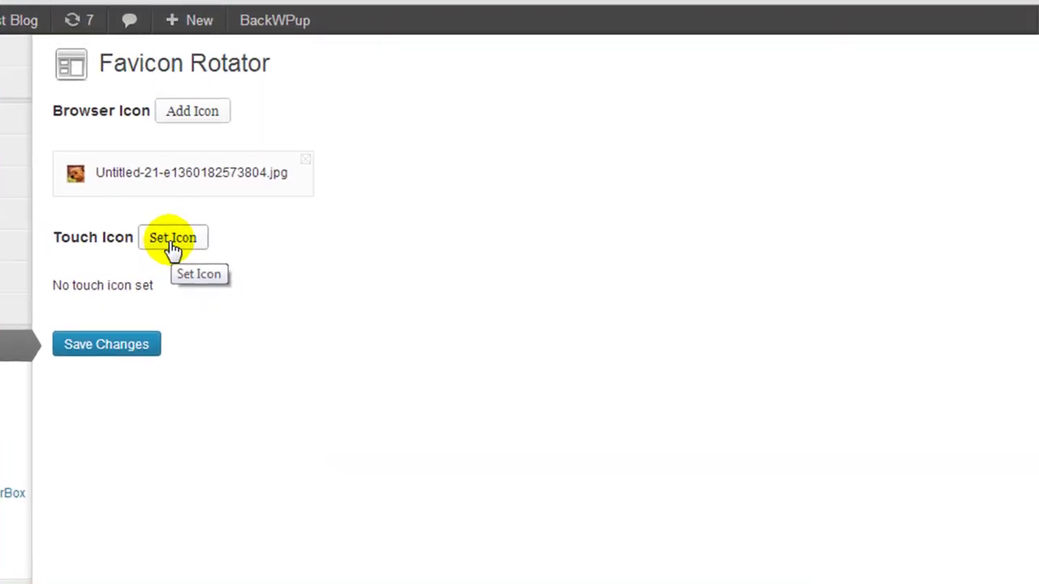
click(226, 256)
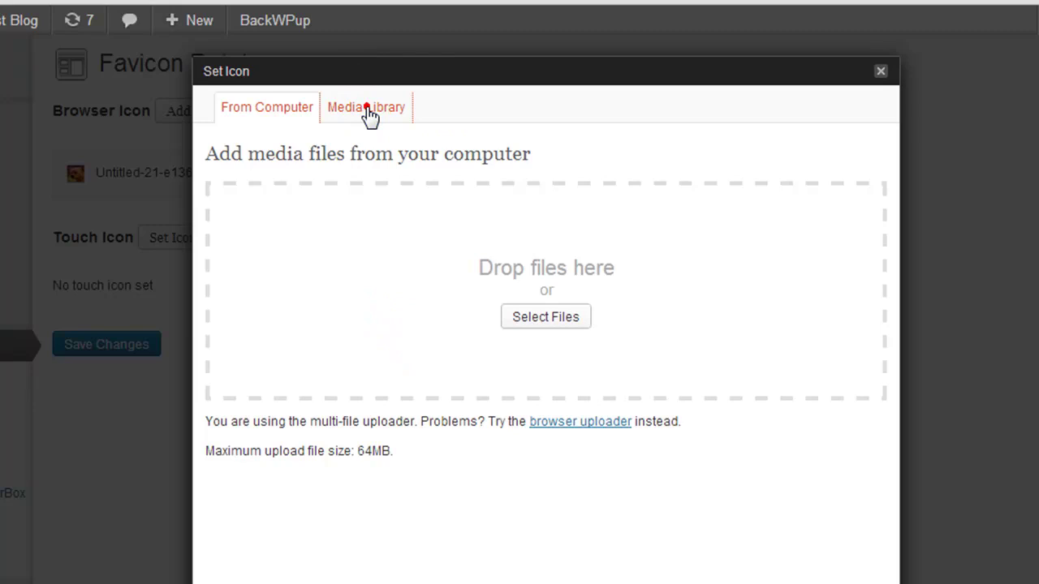
click(379, 115)
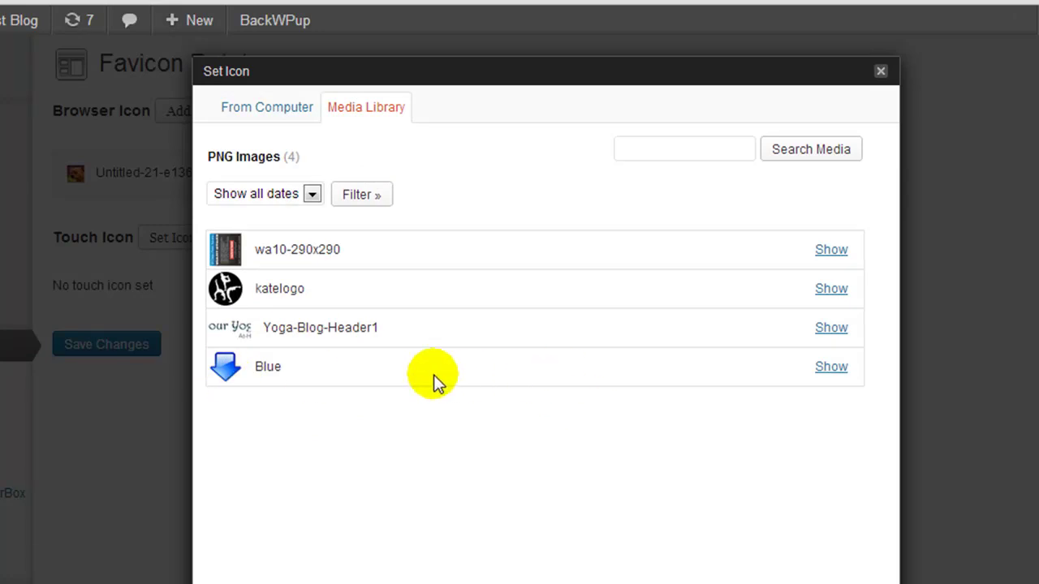
click(832, 370)
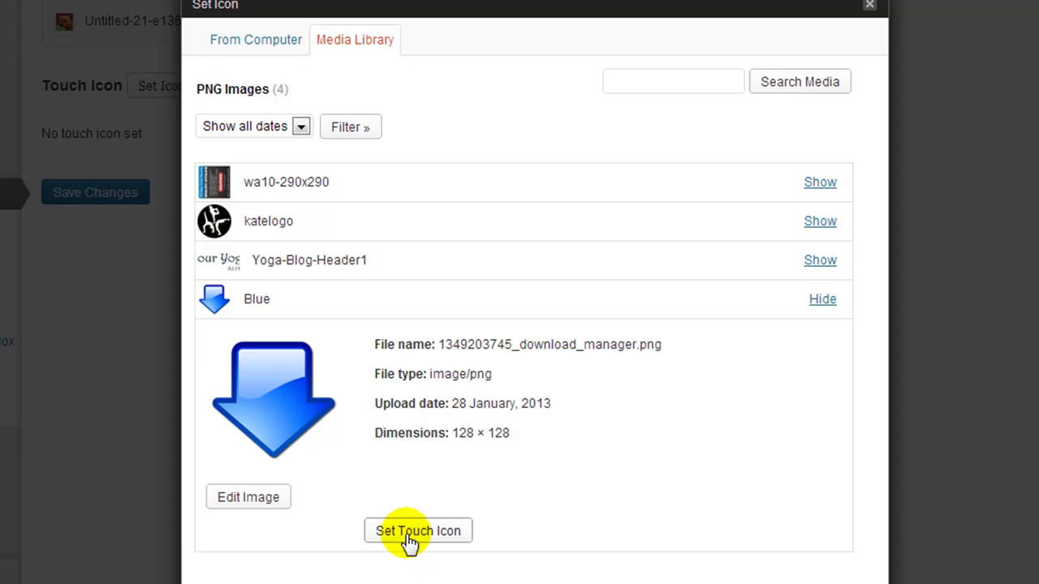
click(598, 526)
click(68, 328)
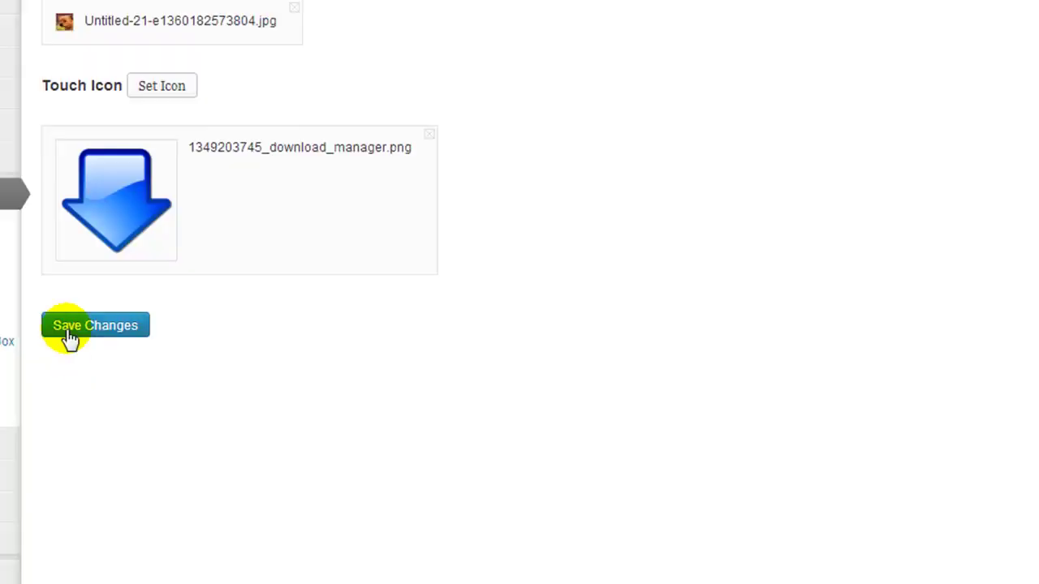
click(70, 333)
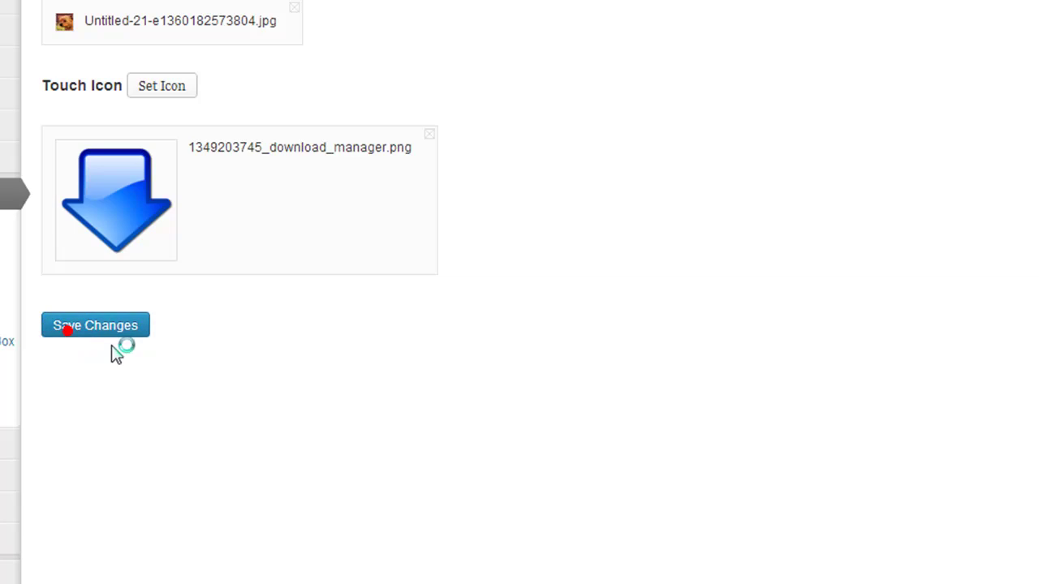